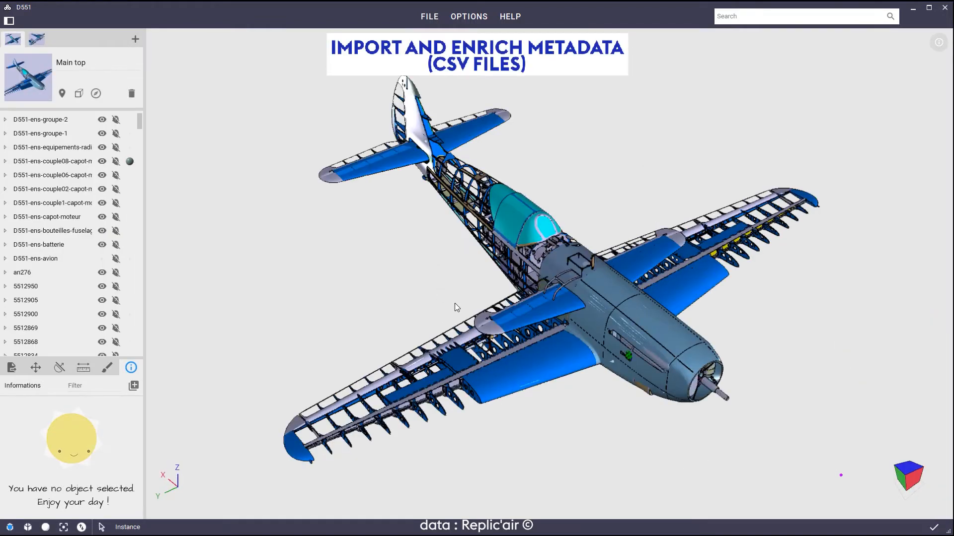
Widen the side pane, select the fuselage panel just above the wing root and examine its identification and component metadata
drag(73, 359, 204, 320)
click(630, 299)
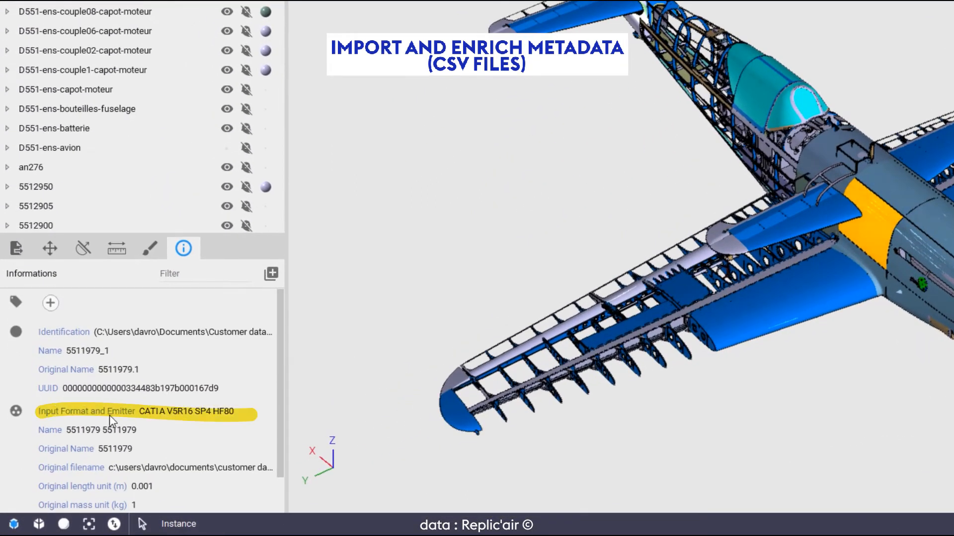
drag(212, 235, 212, 214)
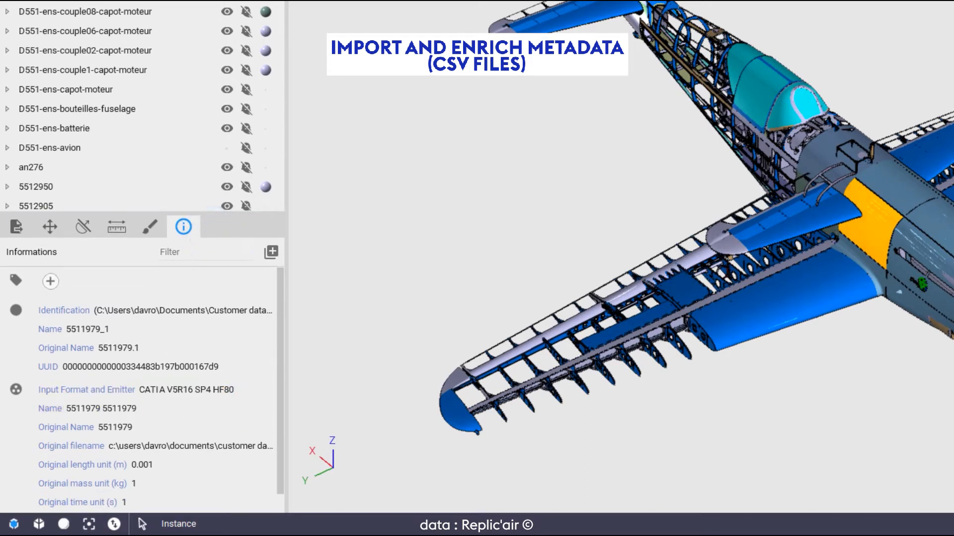
scroll(141, 425, down, 1)
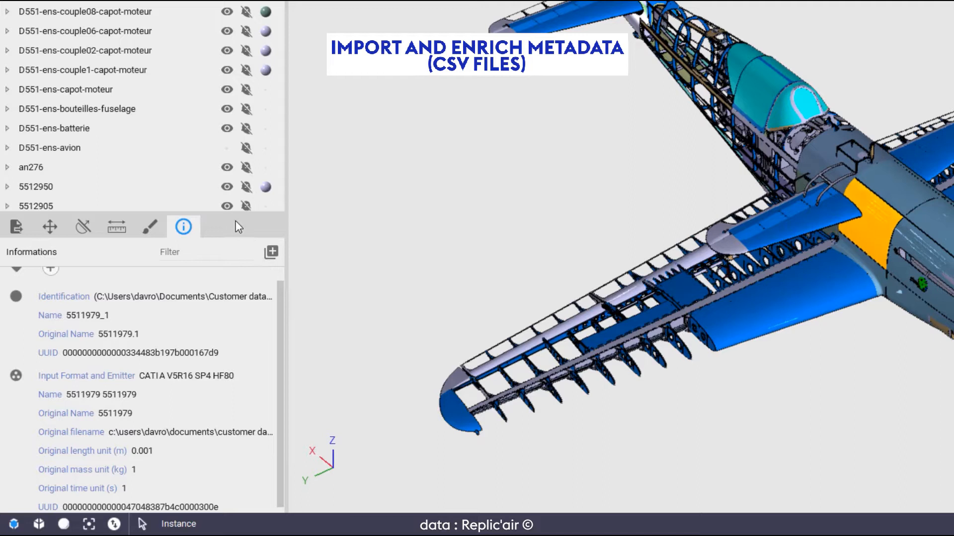
drag(235, 209, 235, 177)
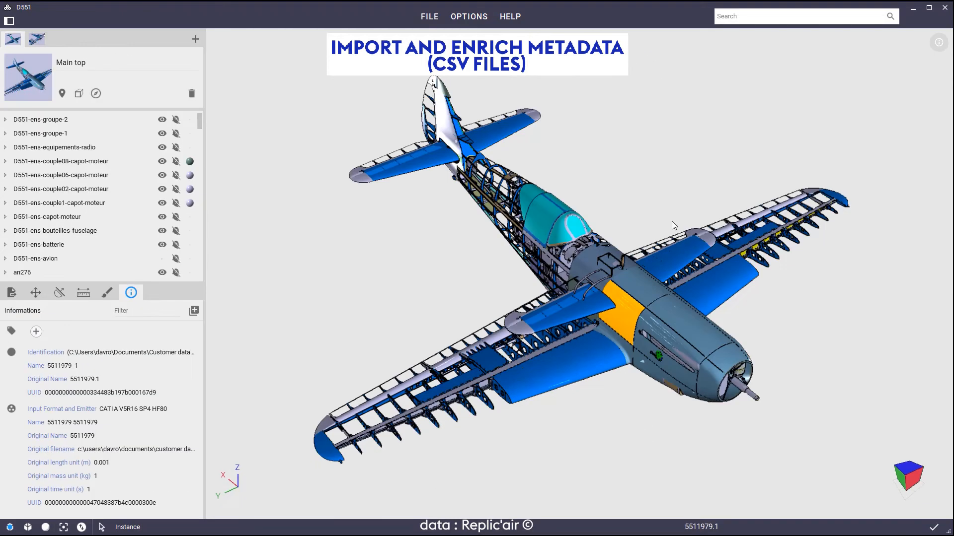
mouse_move(664, 223)
mouse_down()
mouse_move(657, 205)
mouse_move(668, 217)
mouse_up()
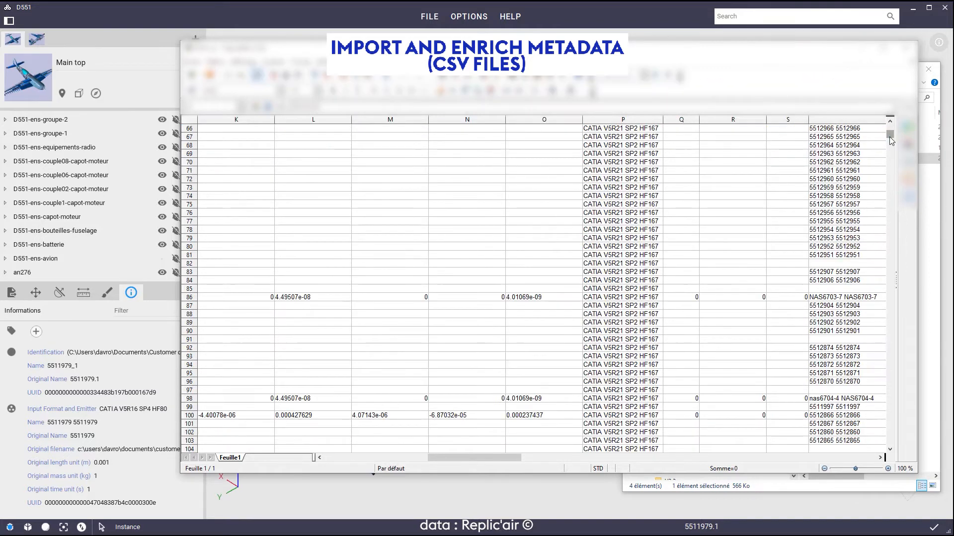
Look through the metadata CSV for the row of part 5512560 and examine its entries, including the Name column
click(889, 136)
drag(889, 137, 890, 157)
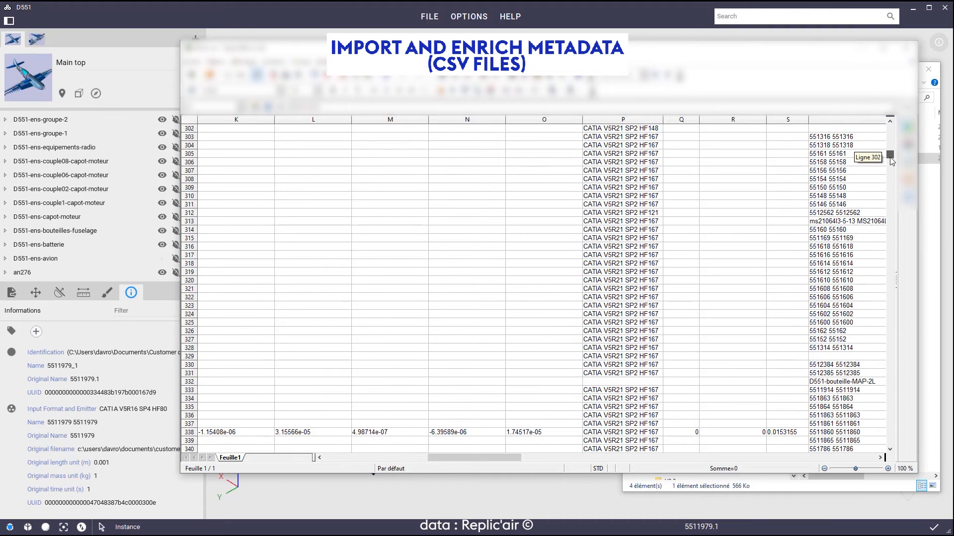
scroll(391, 291, down, 12)
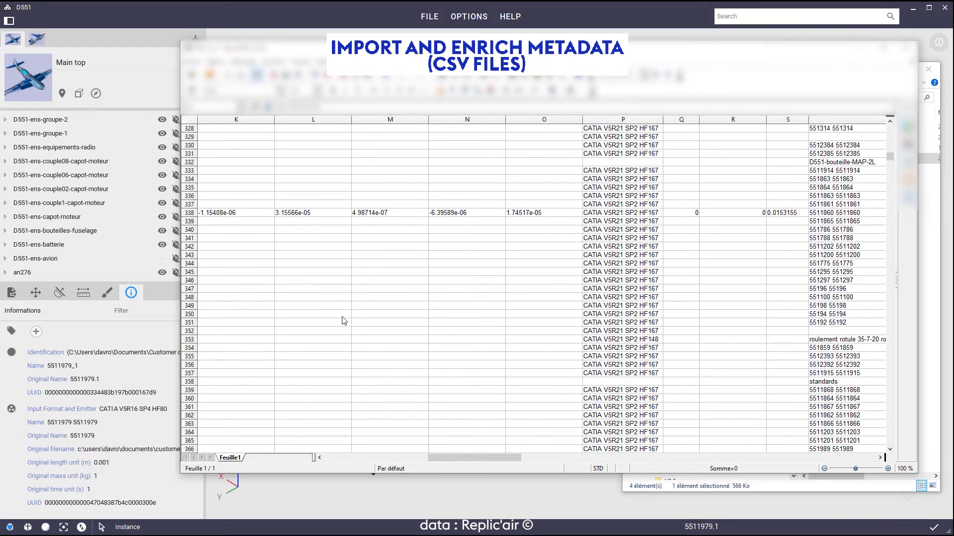
scroll(229, 379, down, 14)
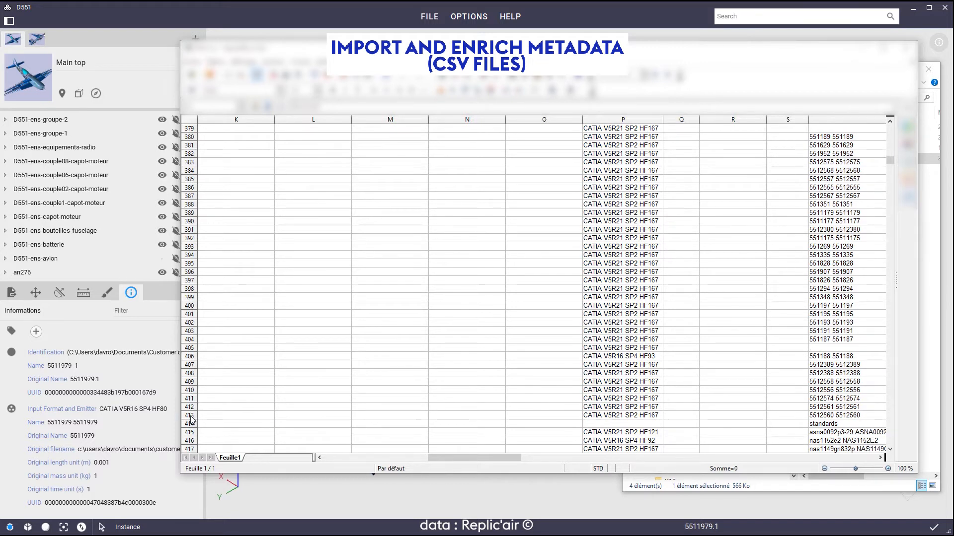
click(190, 416)
drag(459, 457, 509, 466)
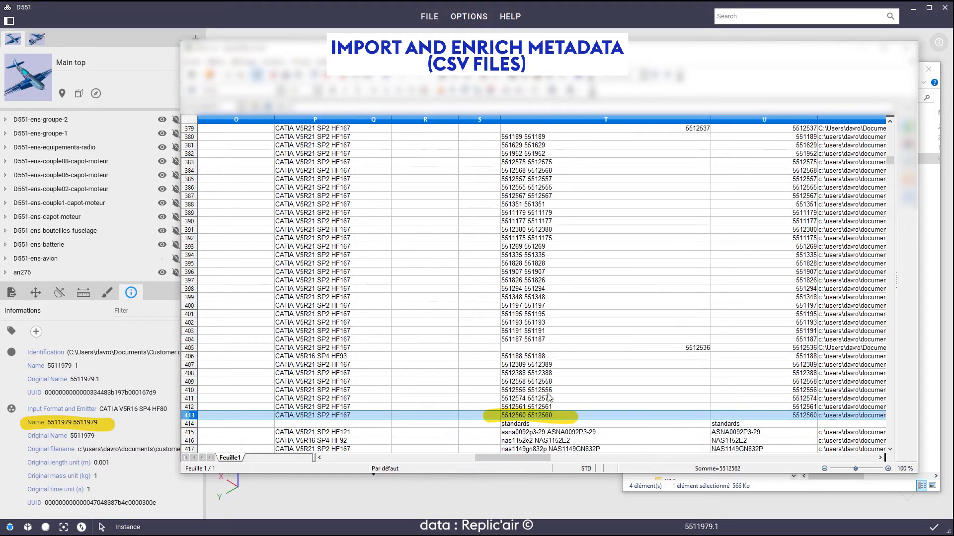
scroll(550, 396, down, 2)
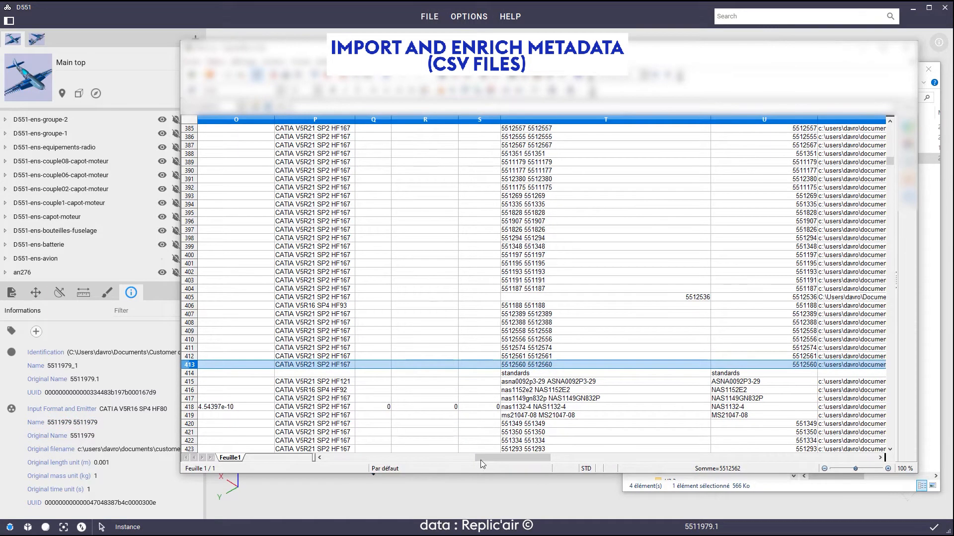
drag(484, 457, 449, 457)
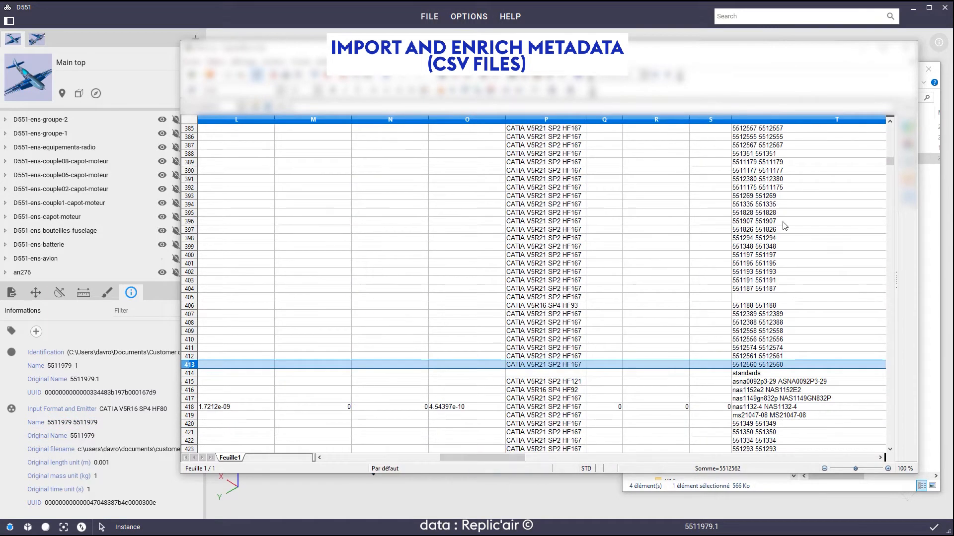
Check the CSV's column headers and enter 182.5 in the Length (m) column for part 5512560 in row 413
drag(890, 161, 889, 119)
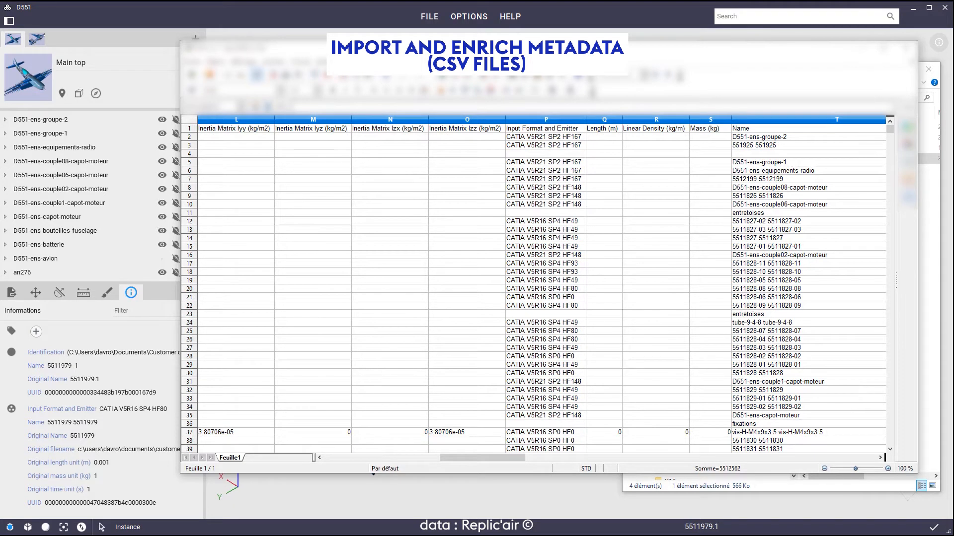
drag(890, 132, 893, 157)
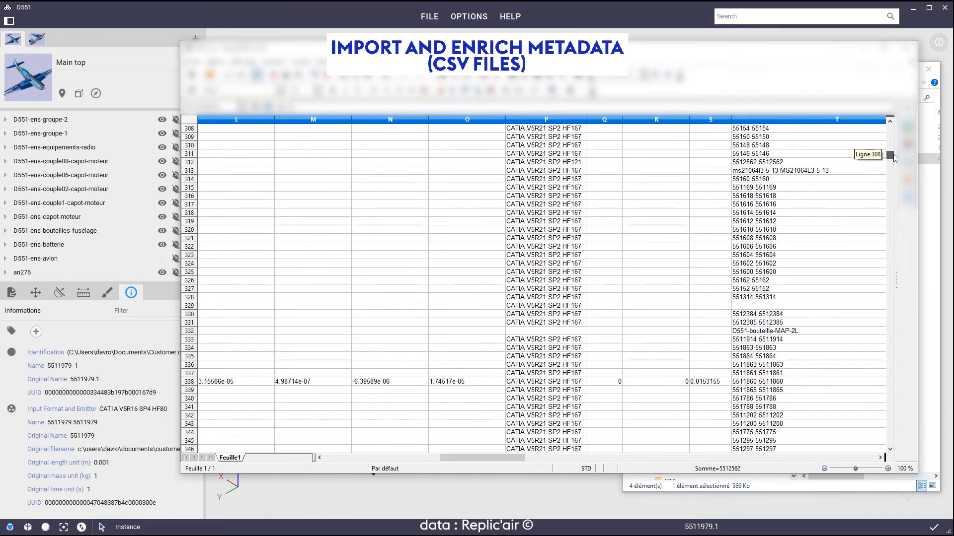
scroll(486, 278, down, 13)
scroll(485, 293, down, 11)
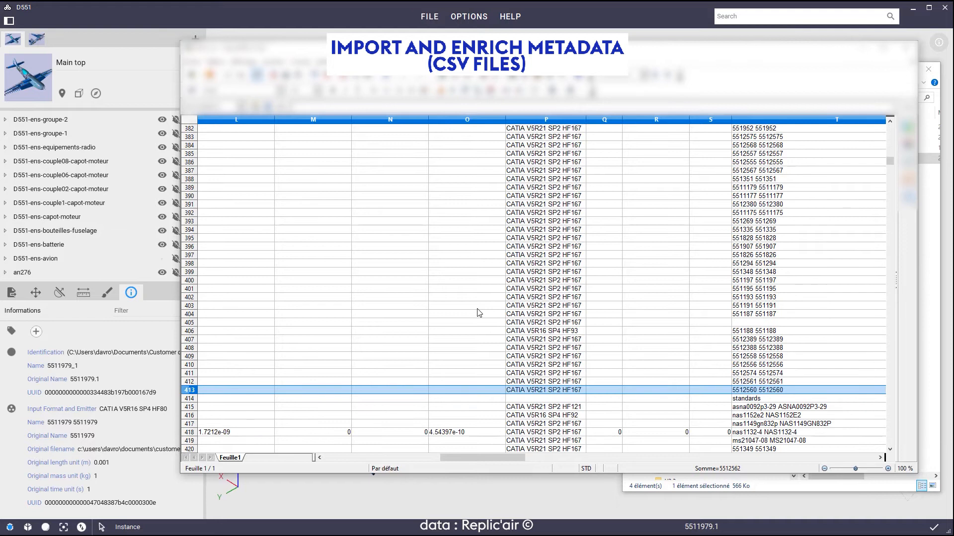
click(610, 391)
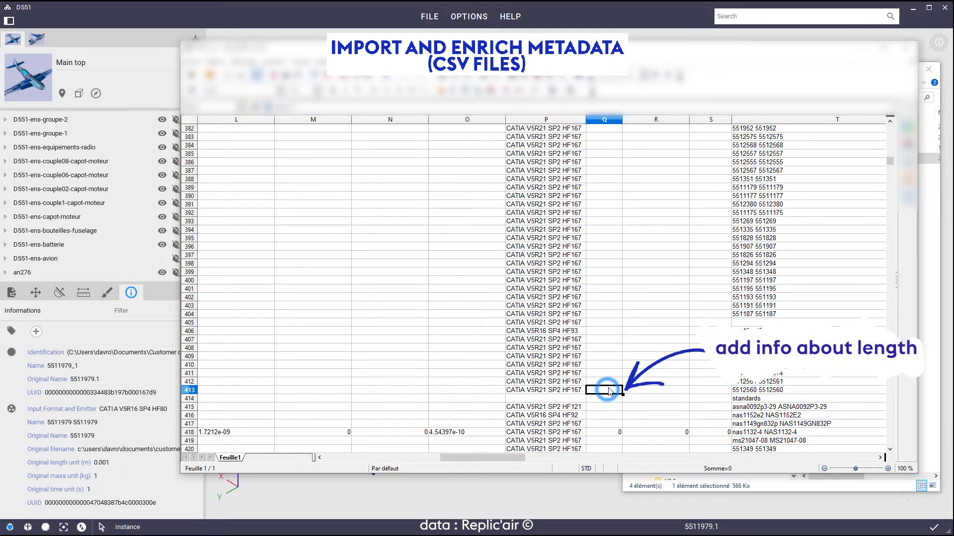
text(182)
text(.5)
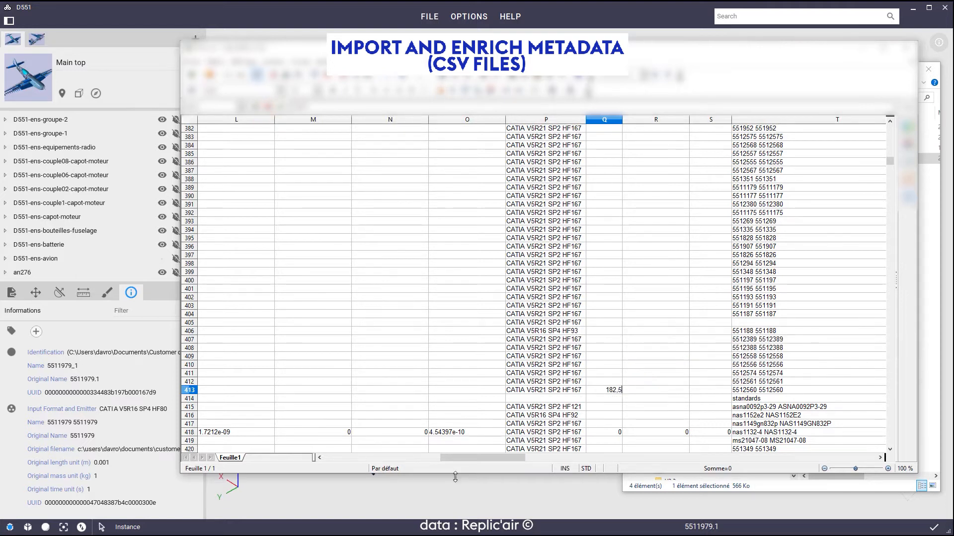
Insert a new column before Linear Density (kg/m) and give it the header "material"
click(648, 119)
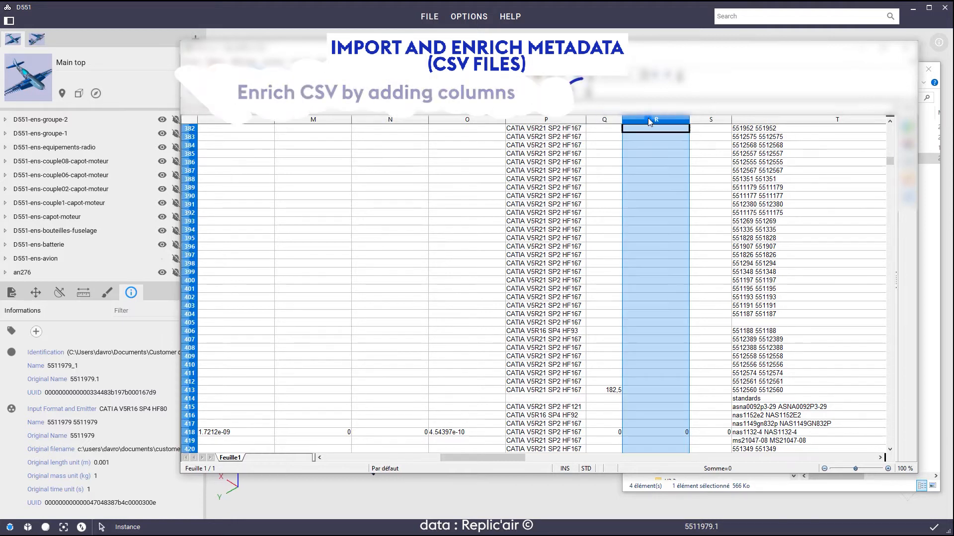
right_click(648, 119)
click(671, 165)
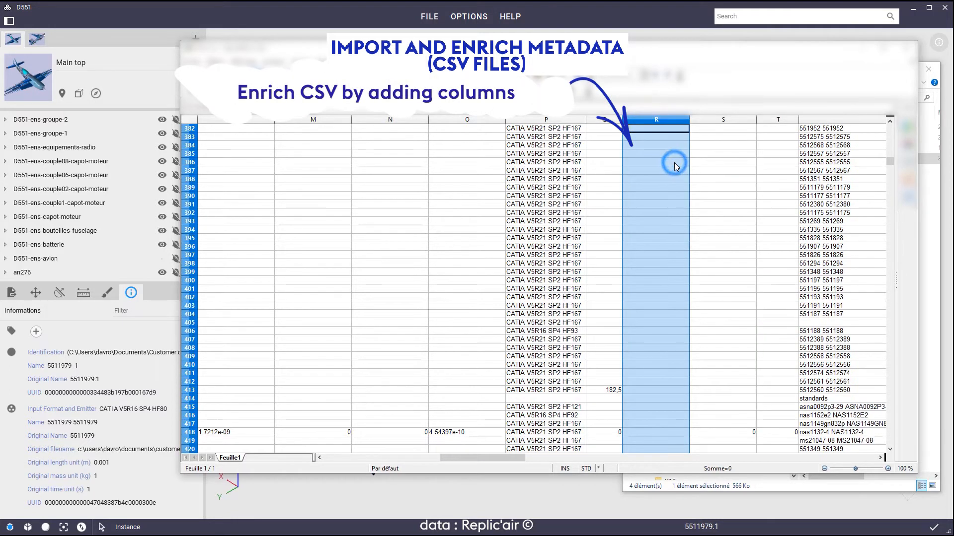
drag(890, 165, 890, 126)
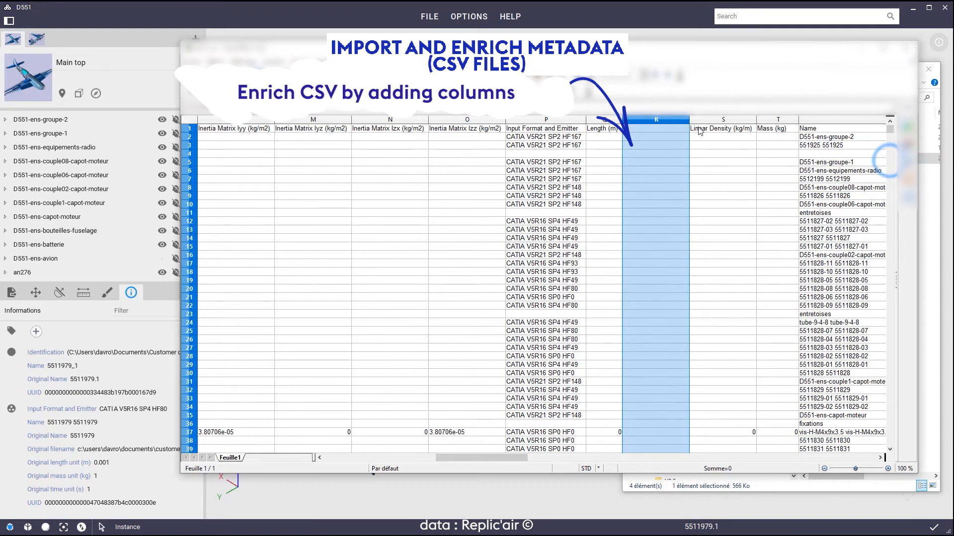
click(673, 130)
text(material)
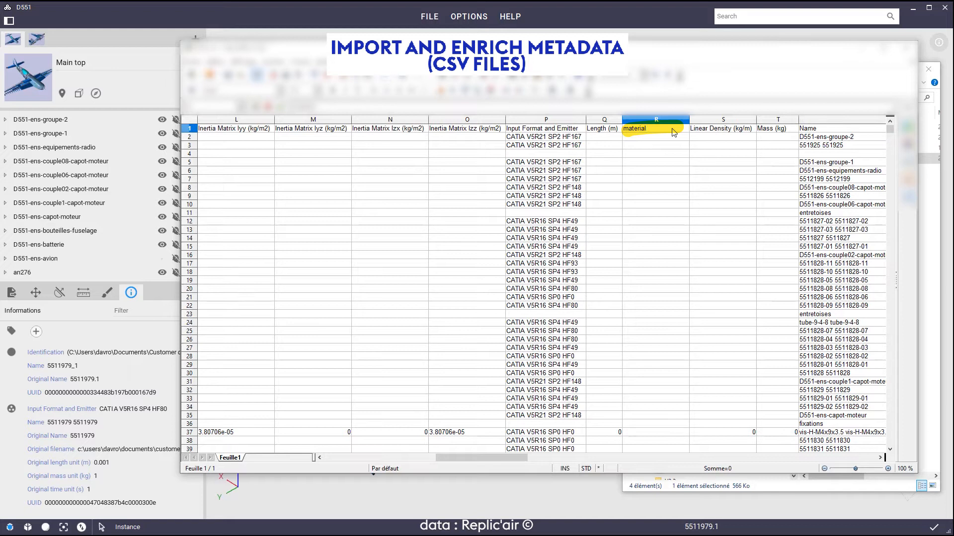
Enter "carbon" in the material column for part 5512560 in row 413
drag(891, 129, 891, 166)
scroll(203, 170, up, 5)
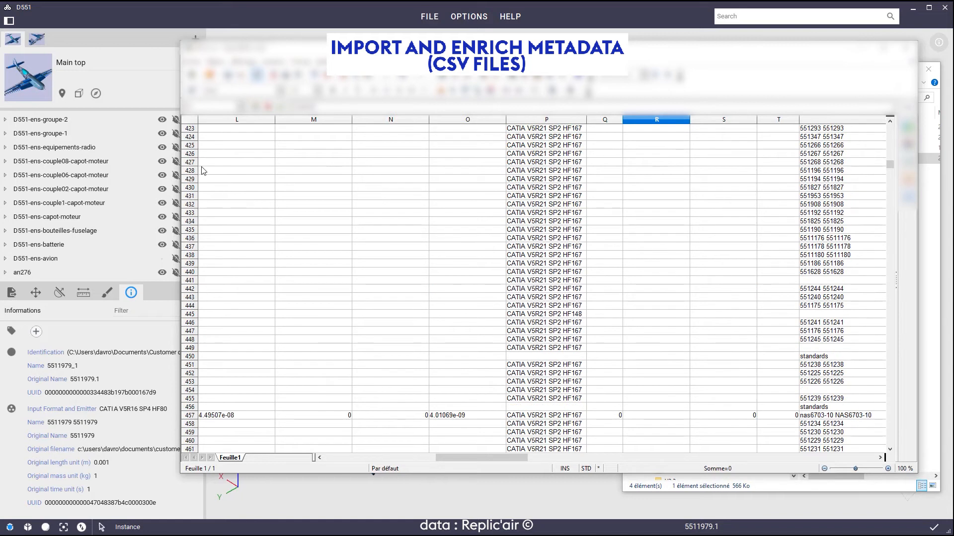
scroll(209, 168, up, 3)
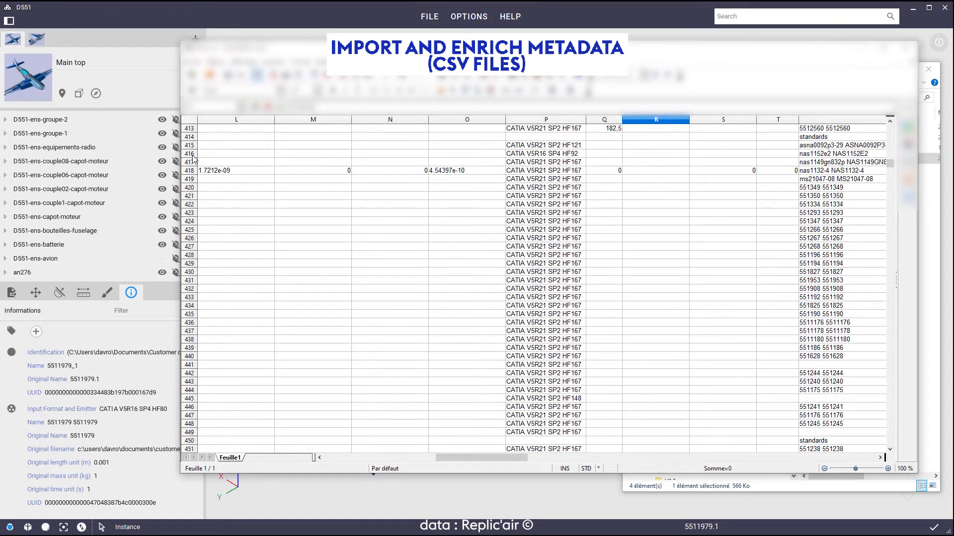
click(189, 130)
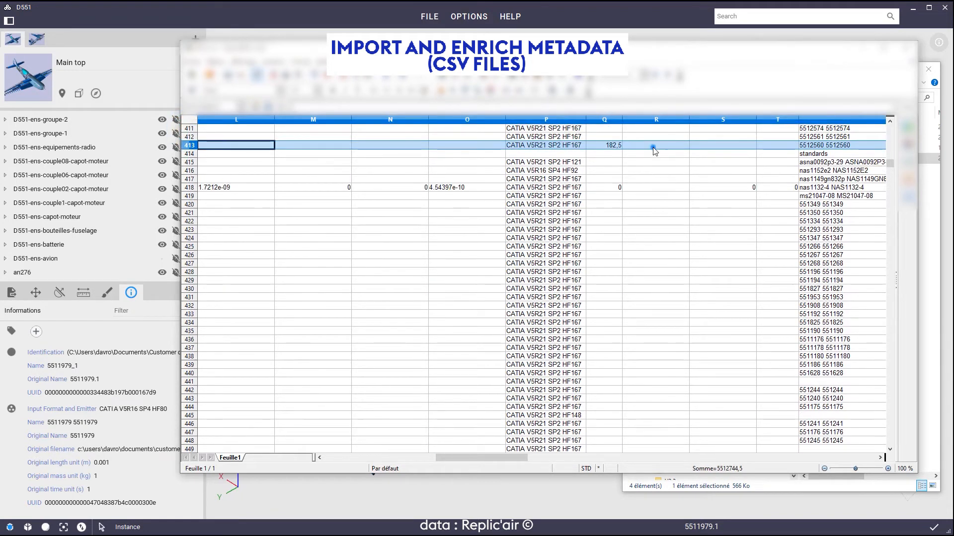
click(654, 149)
text(carbon)
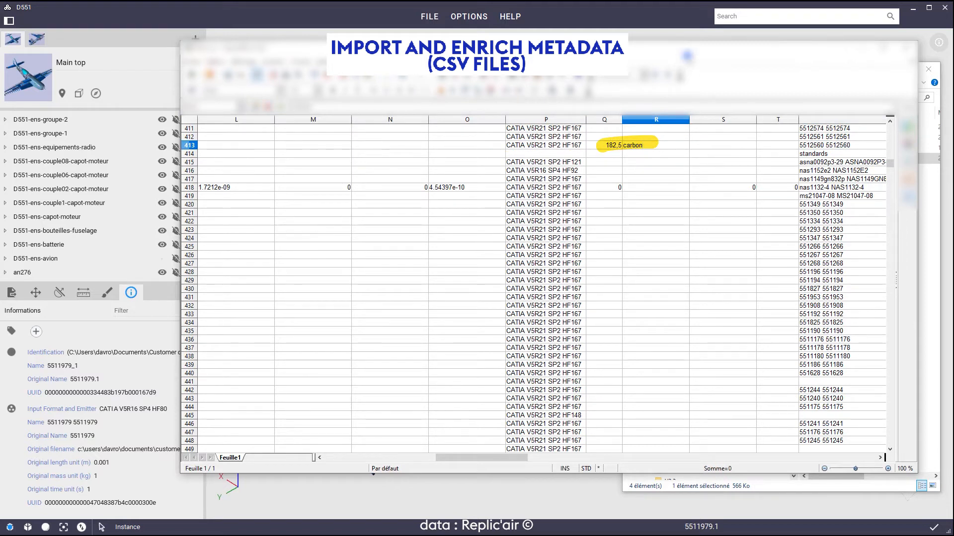
Save and close the edited CSV spreadsheet, and return to the 3D aircraft model with nothing selected
key(Return)
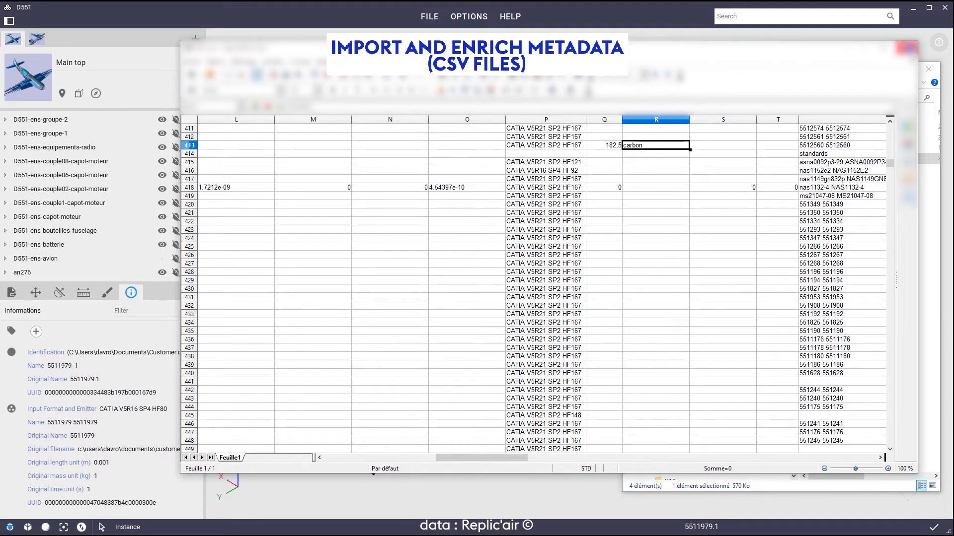
click(906, 47)
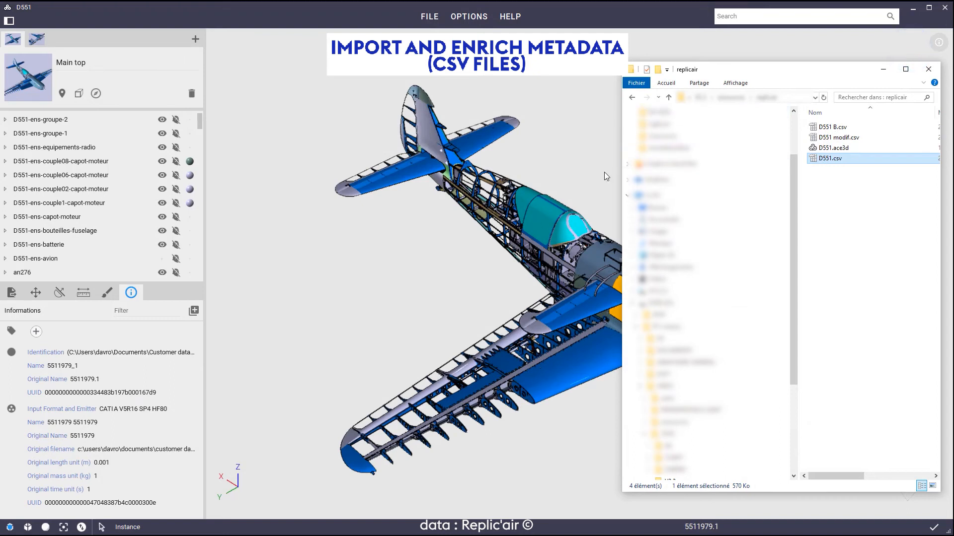
click(580, 165)
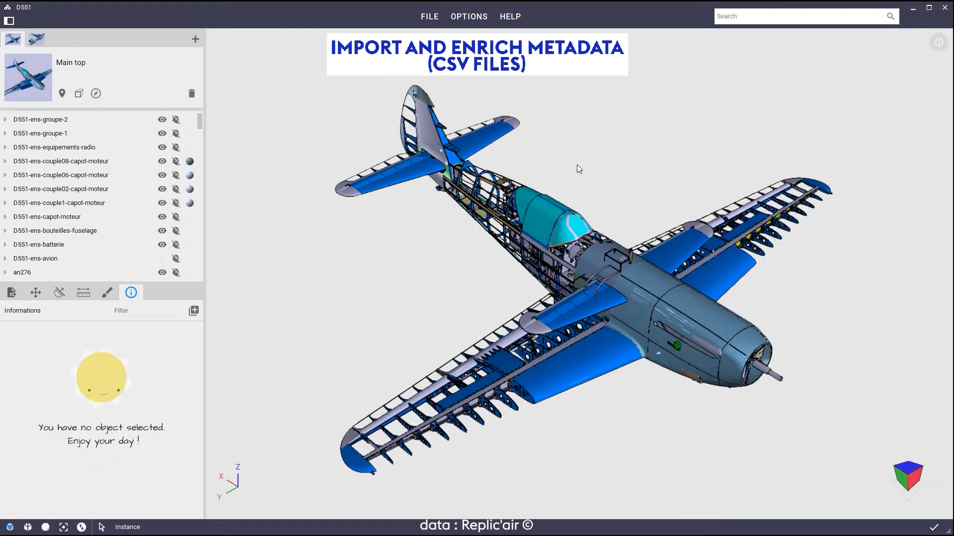
Load D551.csv for metadata enrichment and choose UUID as the pivot column
click(195, 313)
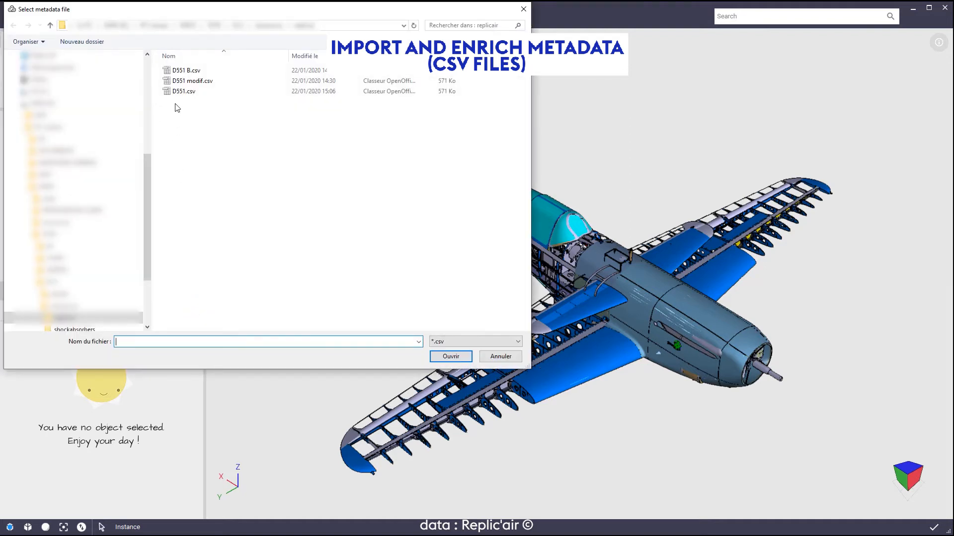
double_click(180, 91)
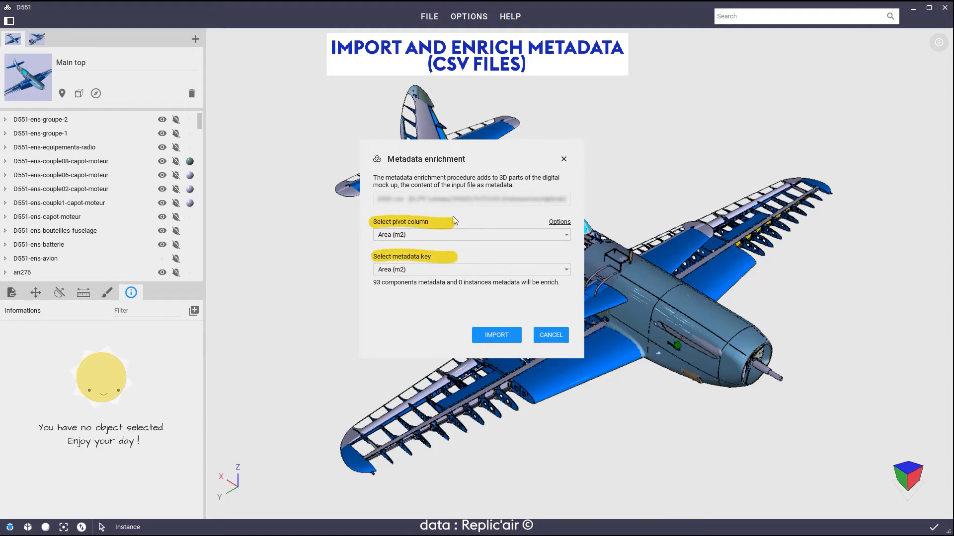
click(452, 231)
scroll(453, 271, down, 10)
scroll(453, 271, down, 3)
click(451, 276)
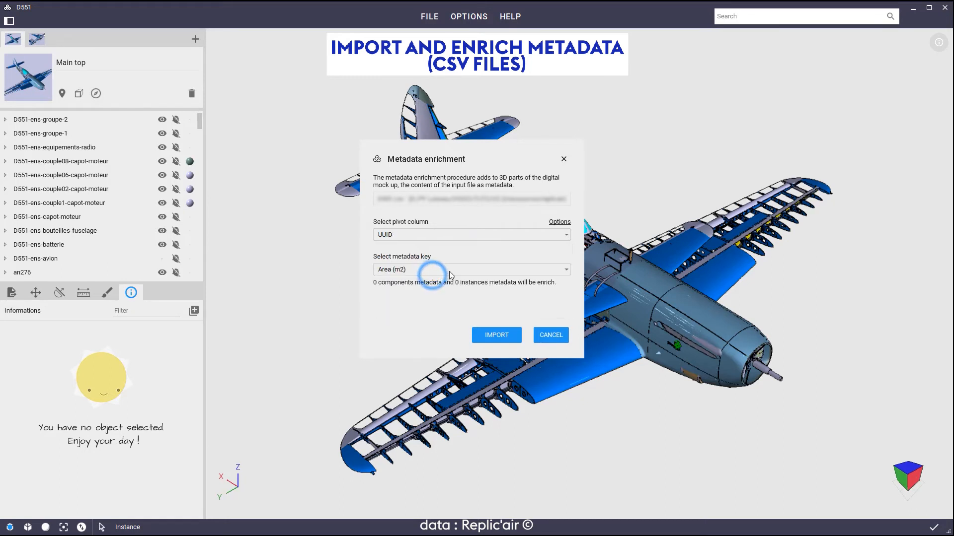
Choose UUID as the metadata key and import the CSV metadata into the model
click(451, 273)
scroll(452, 293, down, 8)
scroll(453, 309, down, 7)
click(427, 302)
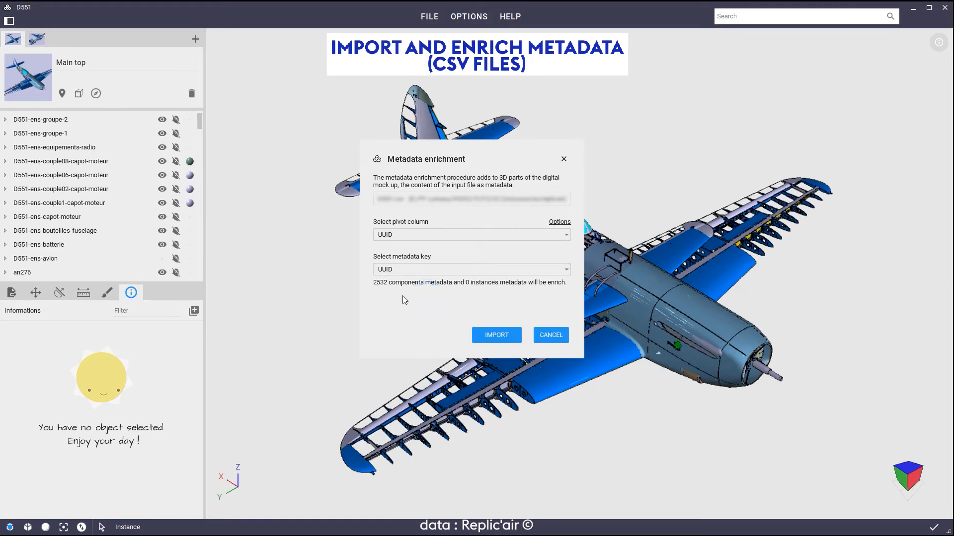
click(487, 333)
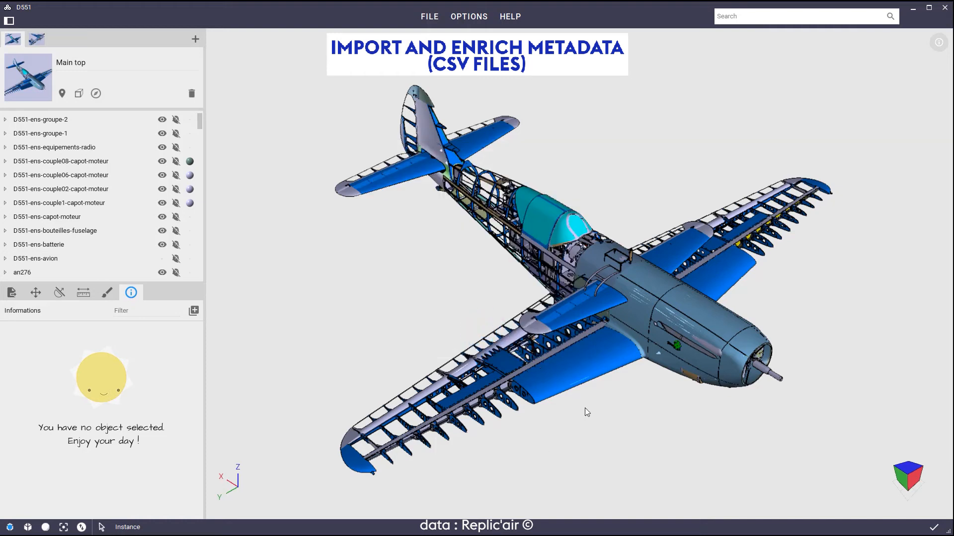
Select the blue flap panel on the near wing beside the fuselage and examine its Length (m) and material metadata
click(586, 359)
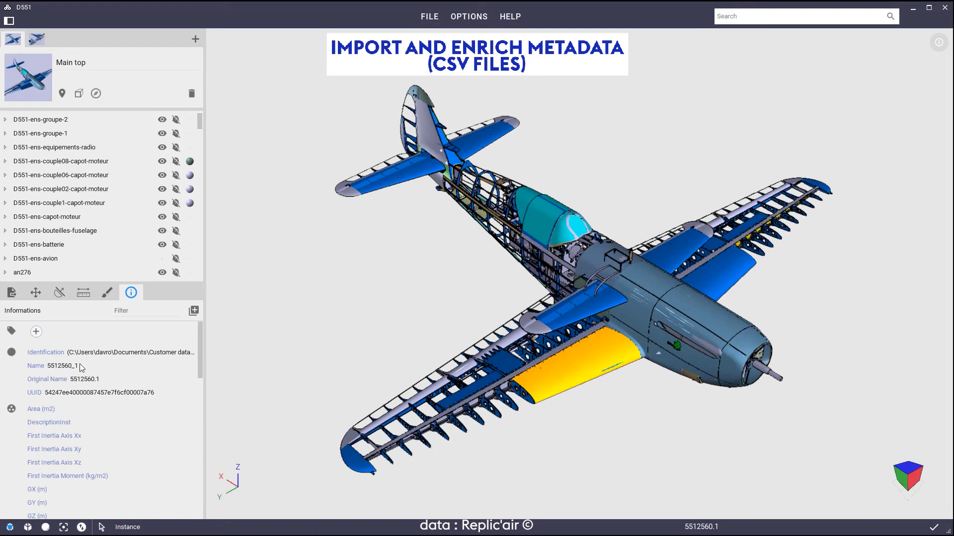
drag(199, 336, 199, 353)
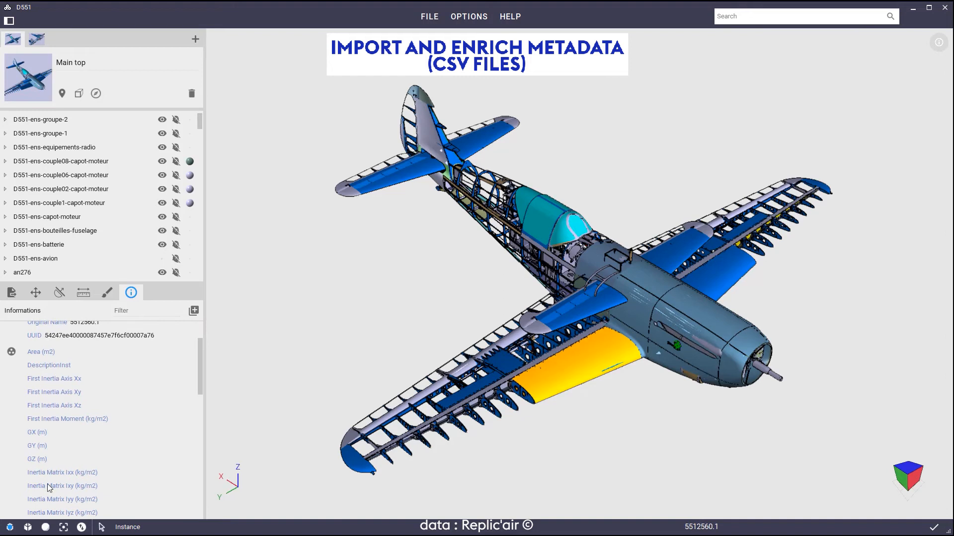
drag(199, 357, 198, 395)
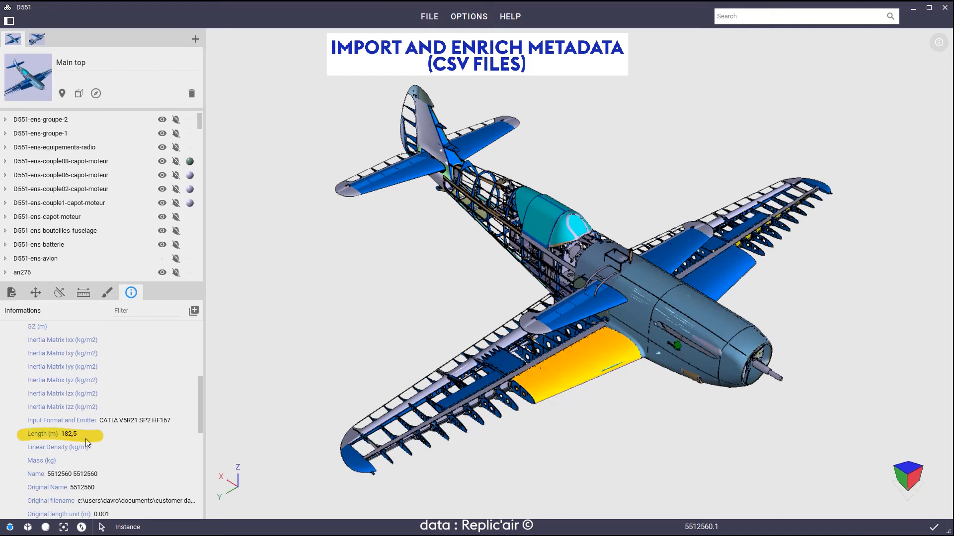
drag(198, 392, 198, 493)
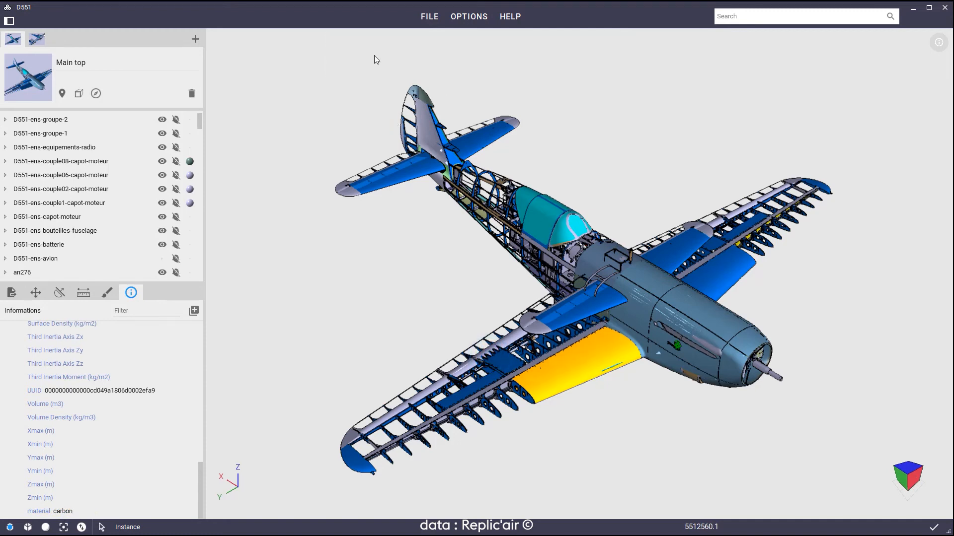
Save the D551 model with its enriched metadata
click(423, 19)
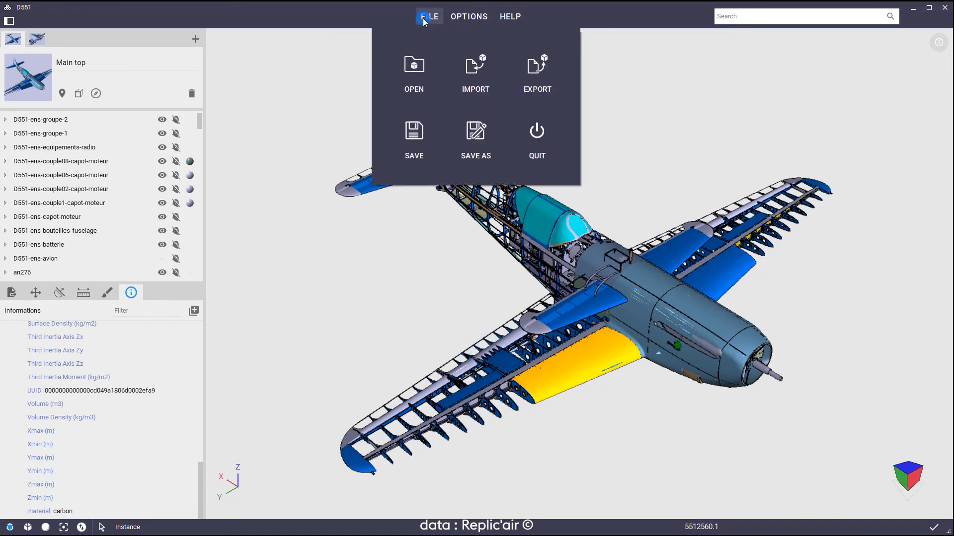
click(416, 140)
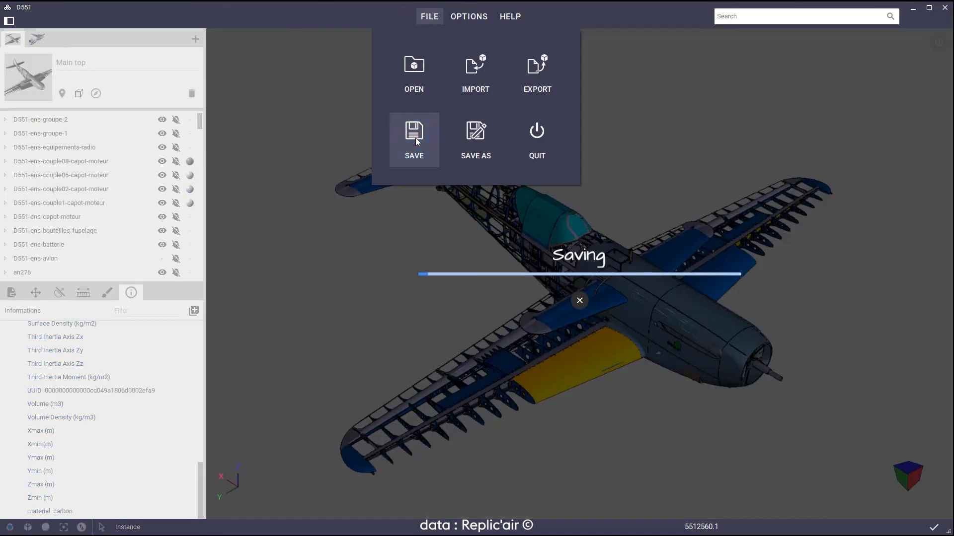